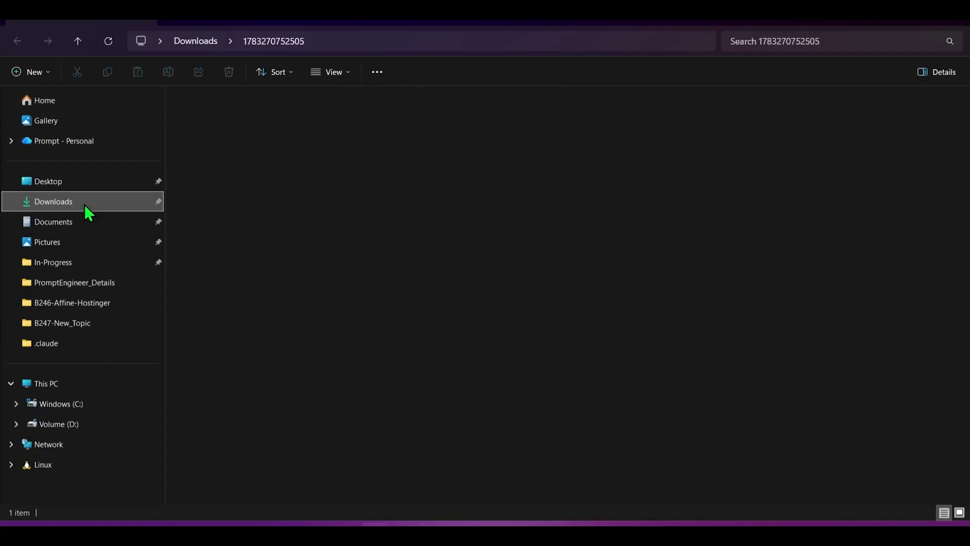
{"action": "left_click", "coordinate": [84, 204]}
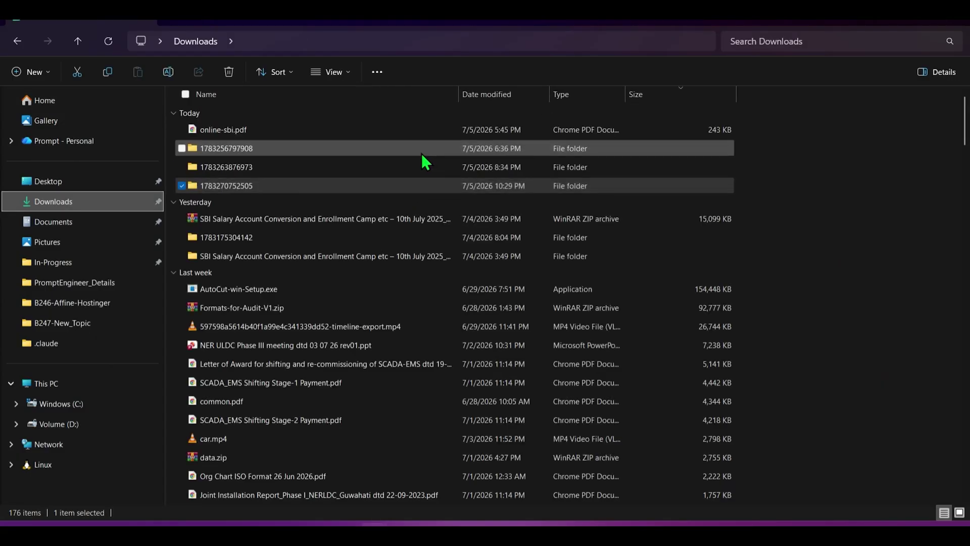
{"action": "left_click", "coordinate": [438, 182]}
{"action": "double_click", "coordinate": [439, 186]}
{"action": "left_click", "coordinate": [409, 130]}
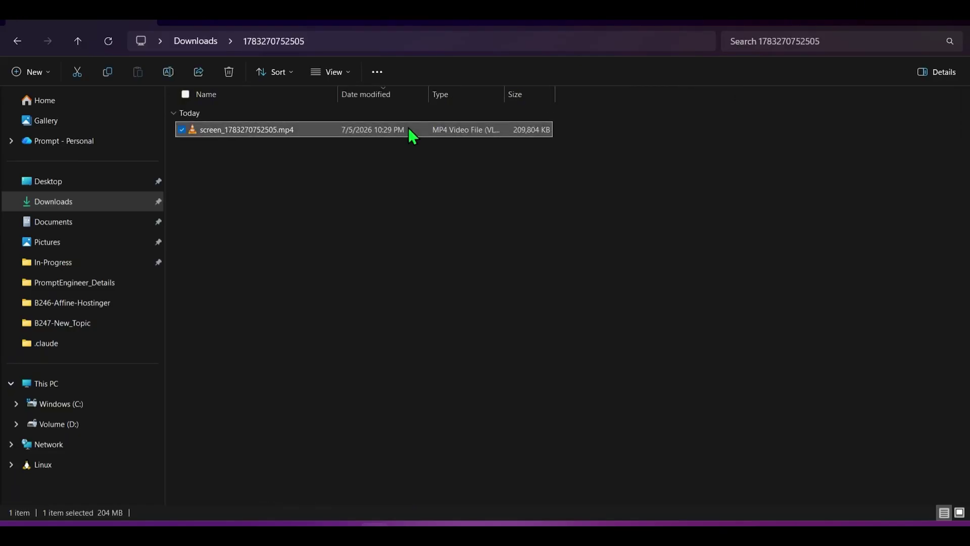
{"action": "double_click", "coordinate": [409, 130]}
{"action": "left_click_drag", "start_coordinate": [137, 498], "coordinate": [798, 498]}
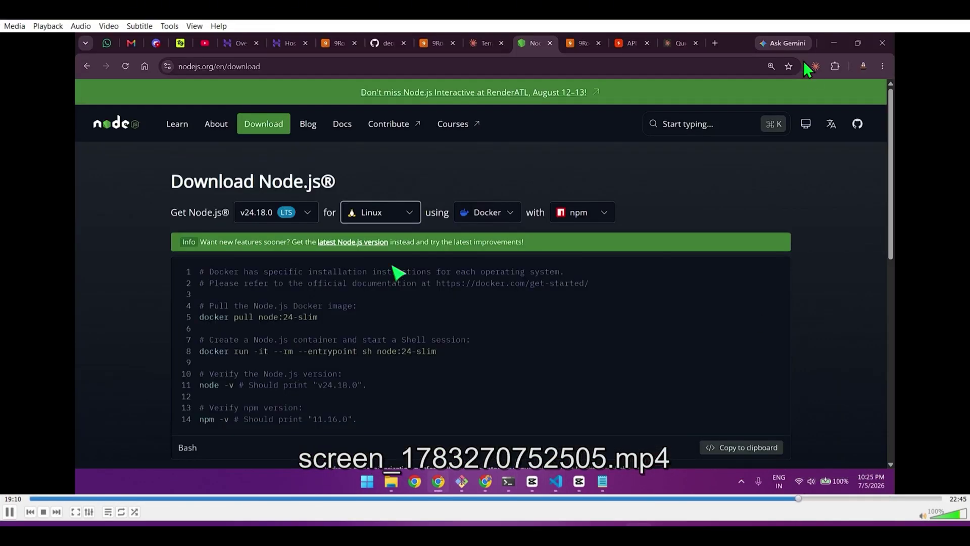
{"action": "key", "text": "ctrl+q"}
- In Premiere Pro, open the AutoCut extension, start AutoCut Silences and validate the entire timeline as the section to process
{"action": "left_click", "coordinate": [663, 226]}
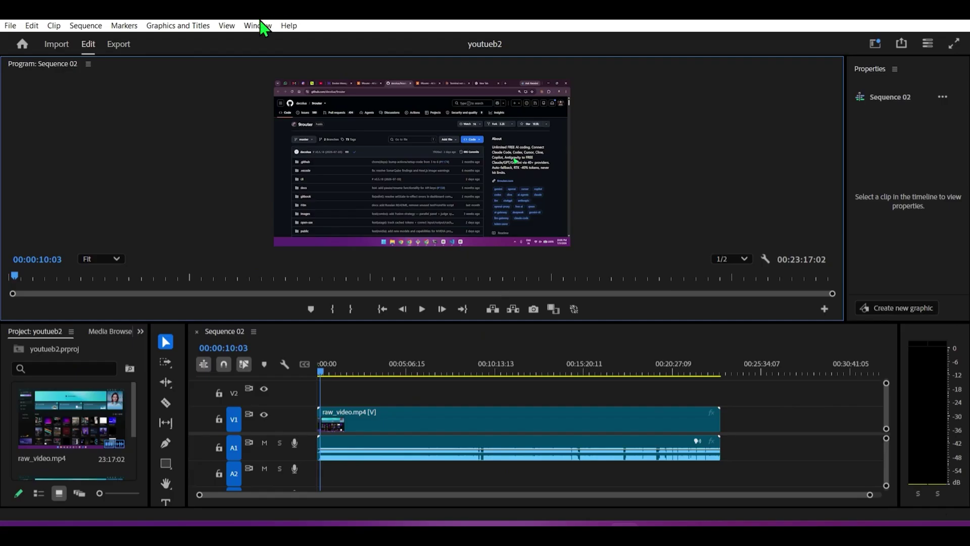
{"action": "left_click", "coordinate": [256, 25]}
{"action": "mouse_move", "coordinate": [273, 73]}
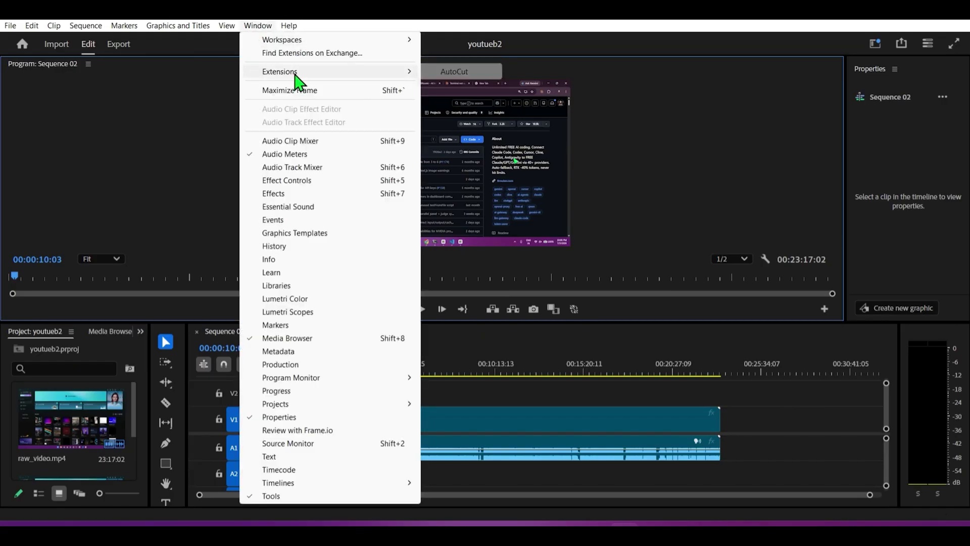
{"action": "left_click", "coordinate": [447, 73]}
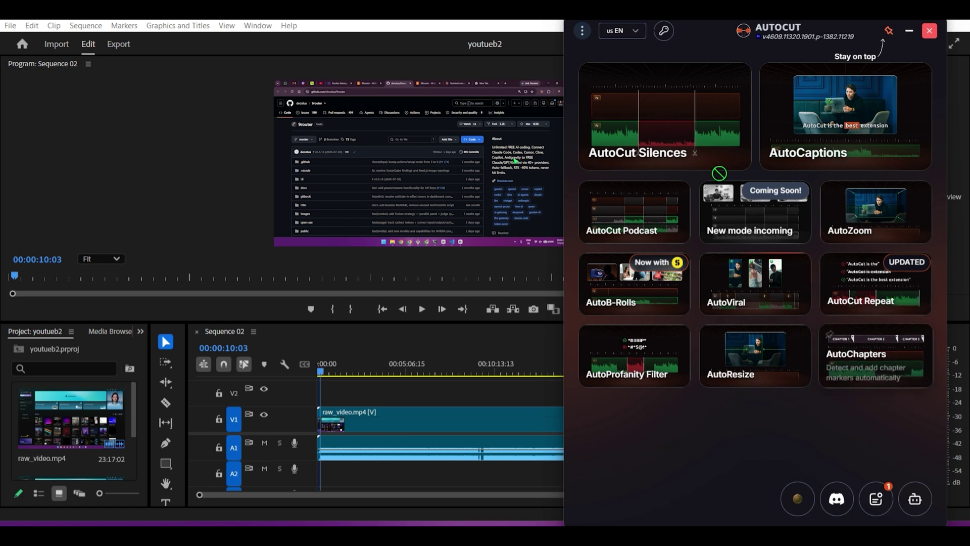
{"action": "left_click", "coordinate": [673, 120]}
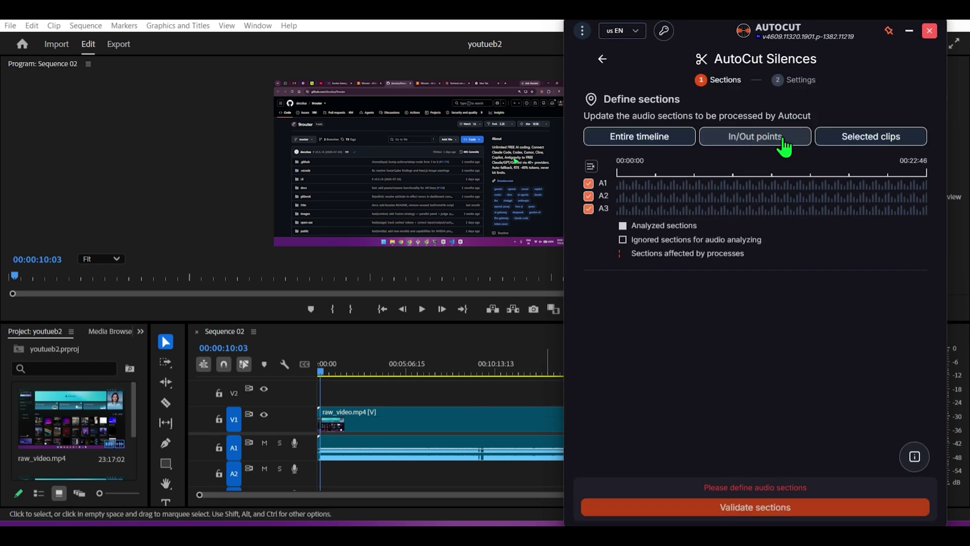
{"action": "left_click", "coordinate": [628, 138]}
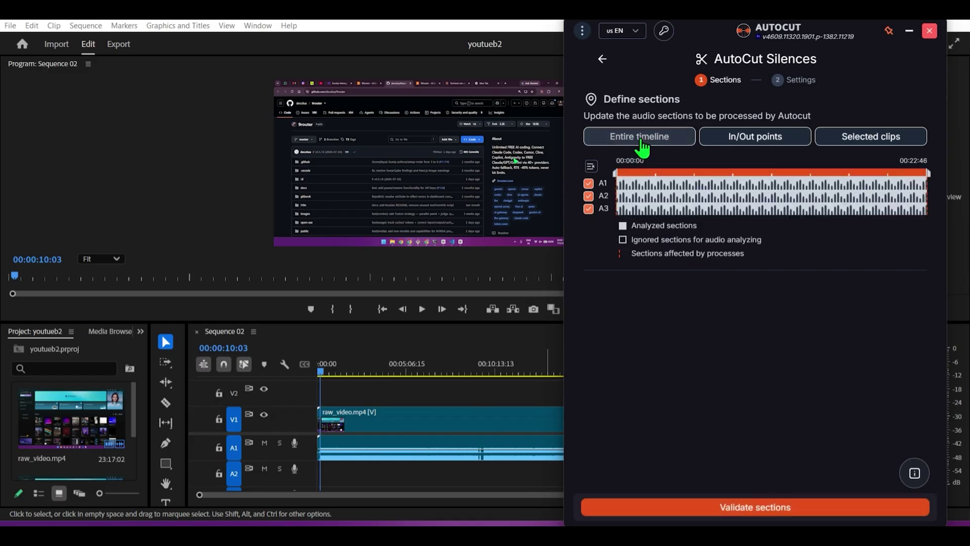
{"action": "left_click", "coordinate": [751, 505]}
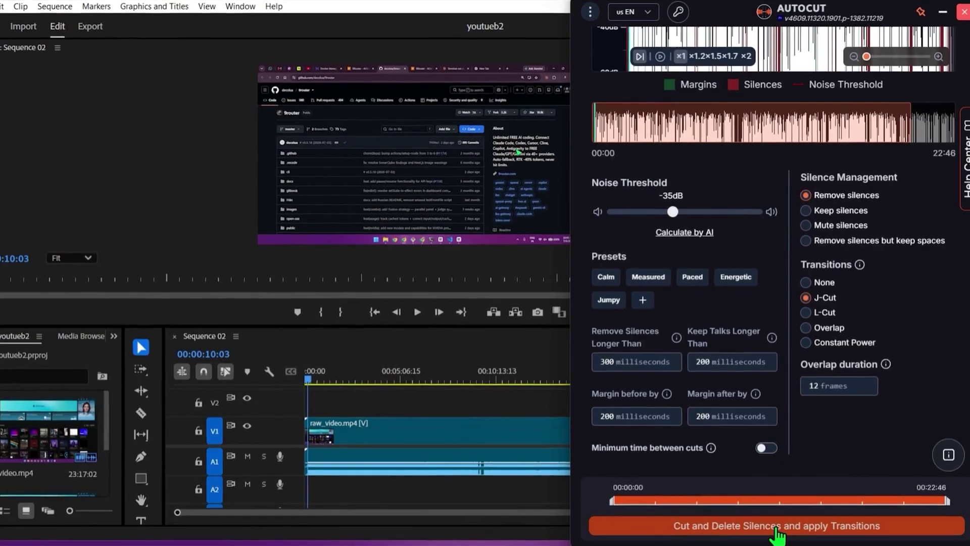
- Cut and delete the silences across the timeline using the Remove silences option with J-Cut transitions
{"action": "left_click", "coordinate": [775, 525]}
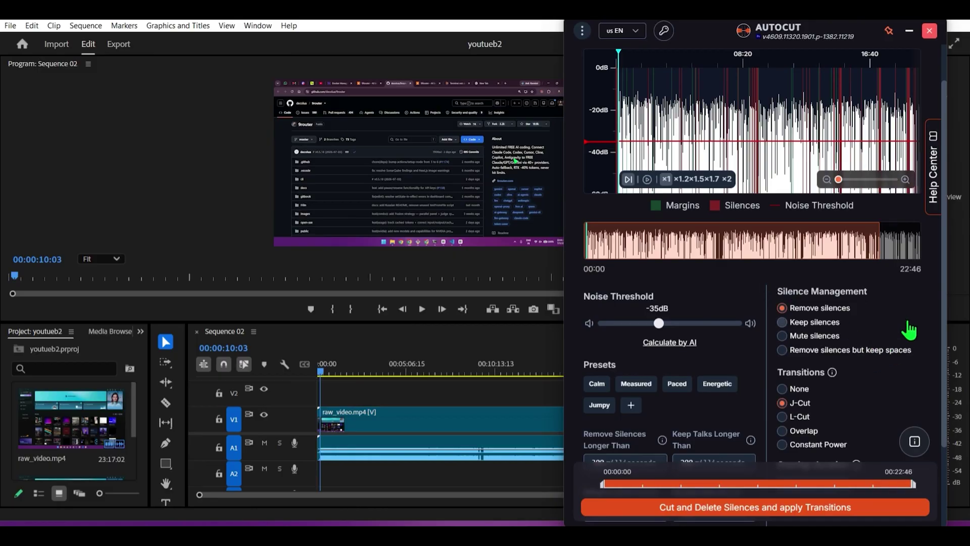
{"action": "scroll", "coordinate": [945, 362], "scroll_direction": "down", "scroll_amount": 1}
{"action": "scroll", "coordinate": [945, 361], "scroll_direction": "down", "scroll_amount": 4}
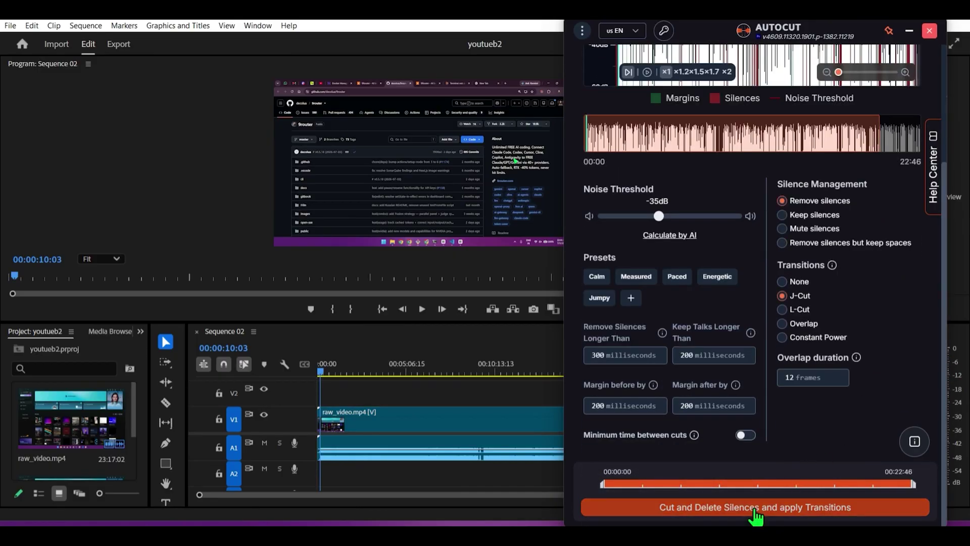
{"action": "left_click", "coordinate": [755, 509]}
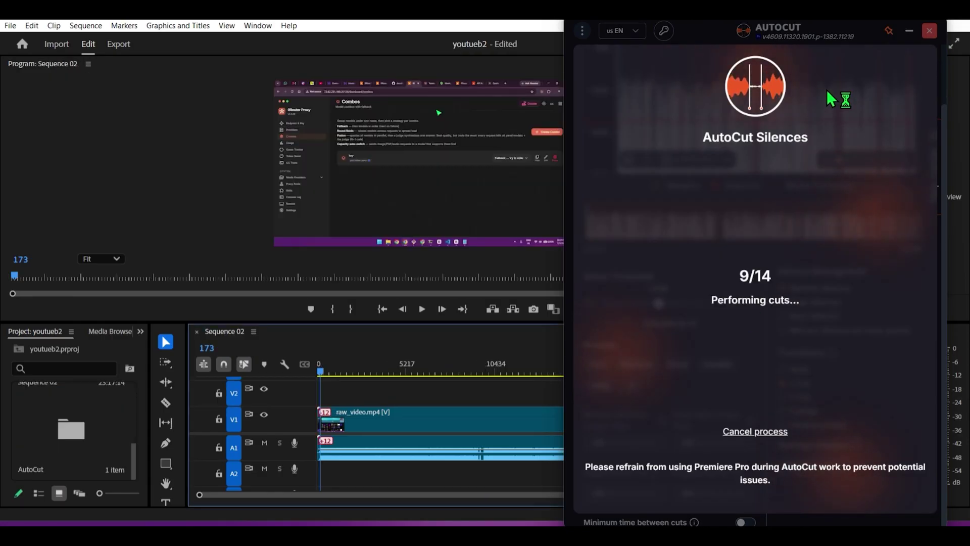
- Dismiss the AutoCut Silences completion message and close the AutoCut window
{"action": "left_click_drag", "start_coordinate": [714, 39], "coordinate": [886, 57]}
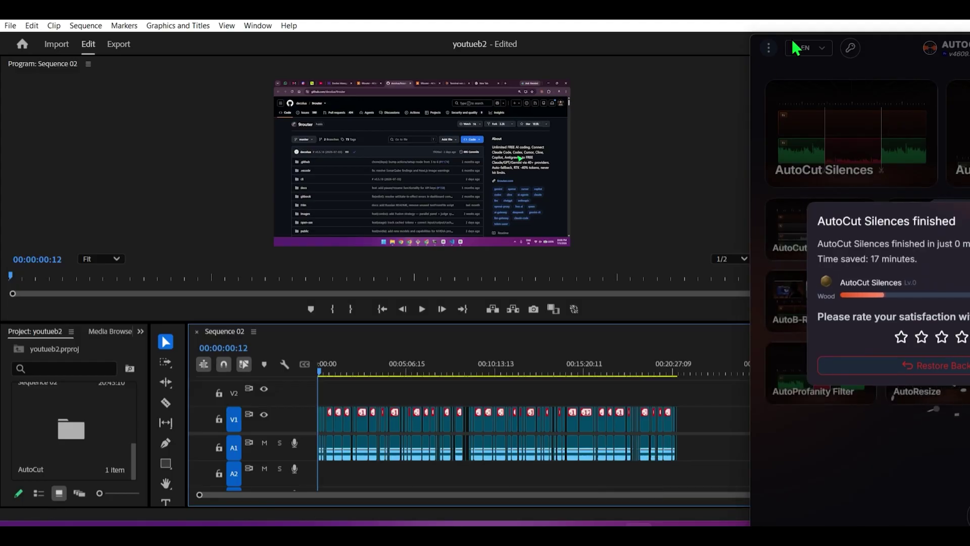
{"action": "left_click_drag", "start_coordinate": [901, 42], "coordinate": [706, 49]}
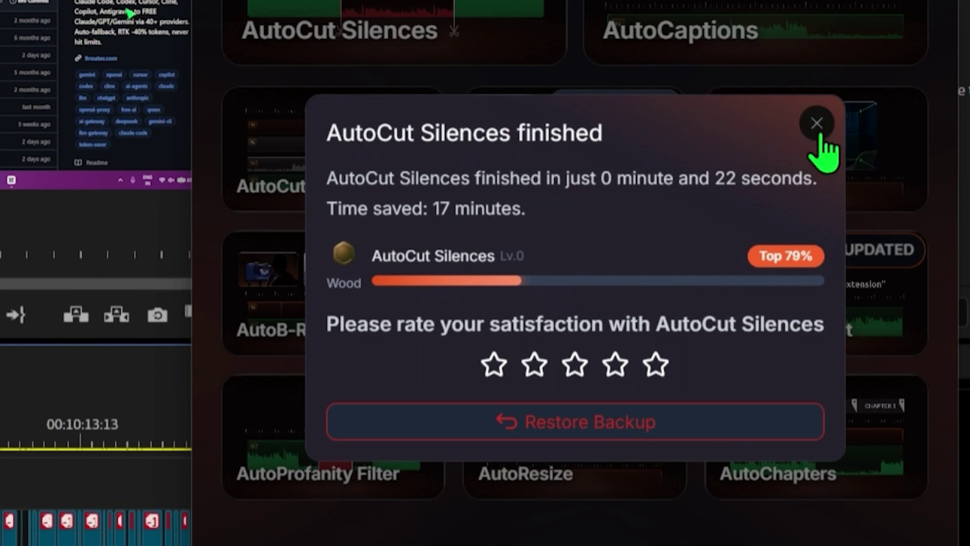
{"action": "left_click", "coordinate": [818, 124]}
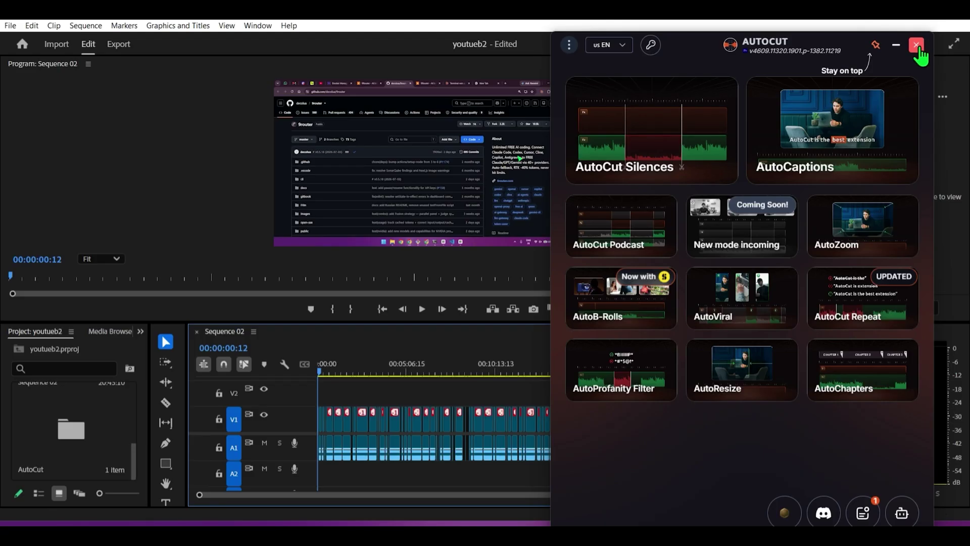
{"action": "left_click", "coordinate": [917, 45]}
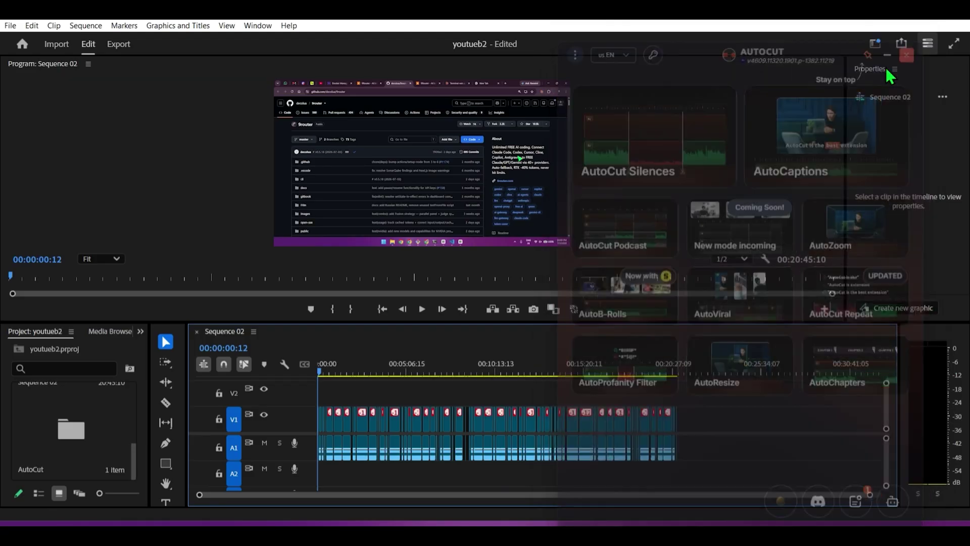
- Play back the trimmed sequence from the beginning, jump to about 8:24 and stop playback
{"action": "left_click", "coordinate": [422, 308]}
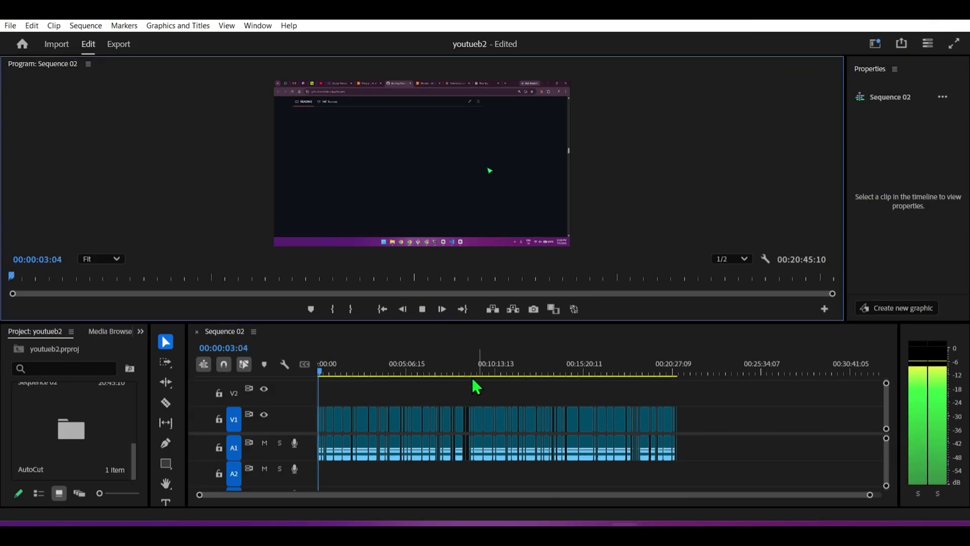
{"action": "scroll", "coordinate": [409, 429], "scroll_direction": "up", "scroll_amount": 2}
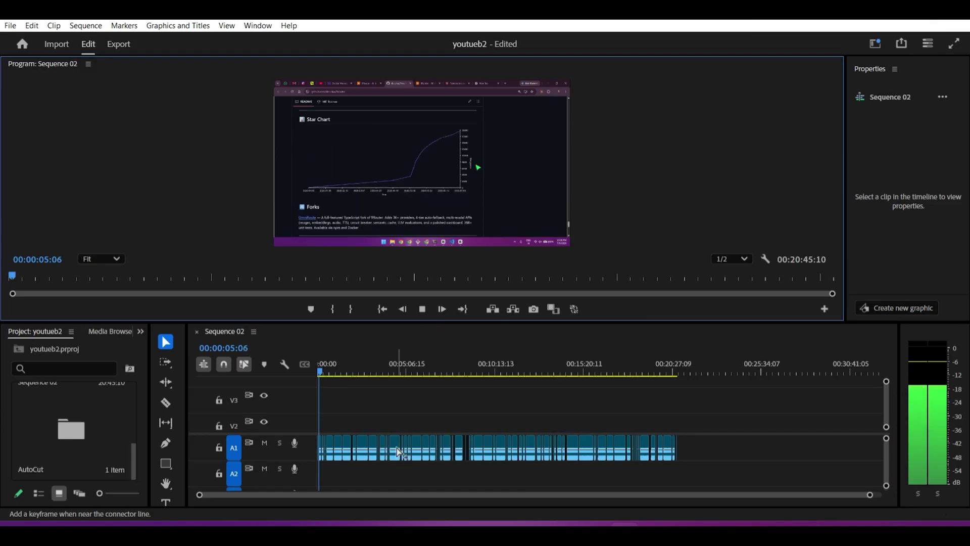
{"action": "left_click", "coordinate": [578, 440]}
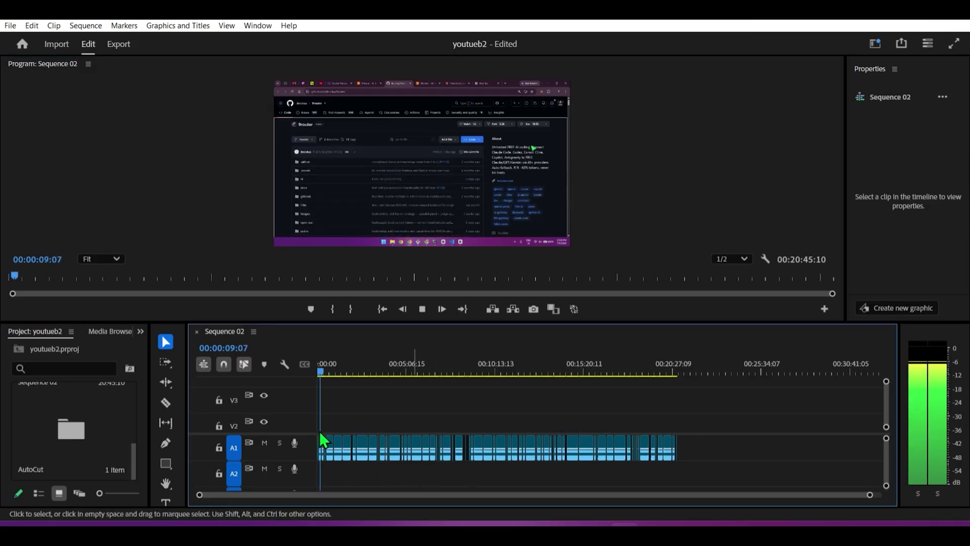
{"action": "left_click_drag", "start_coordinate": [280, 433], "coordinate": [466, 402]}
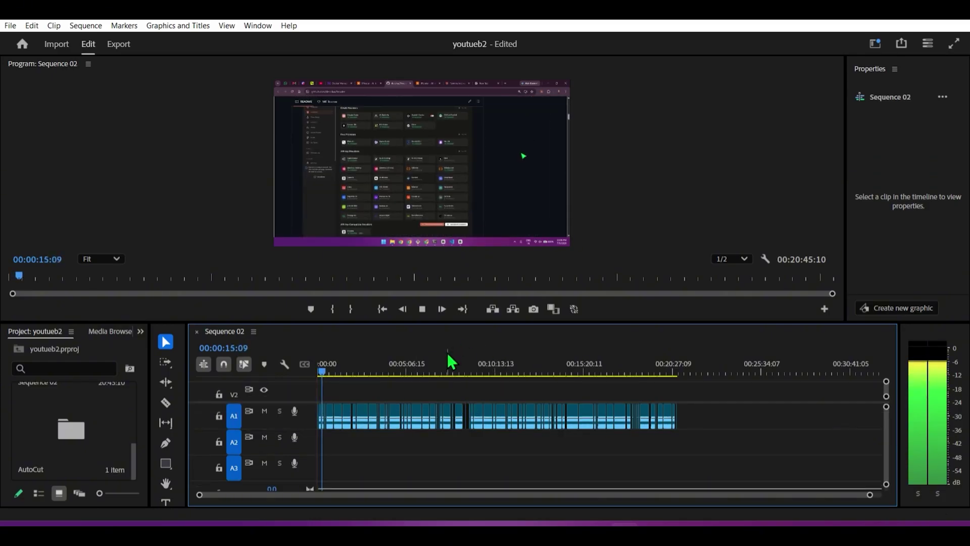
{"action": "left_click", "coordinate": [463, 366]}
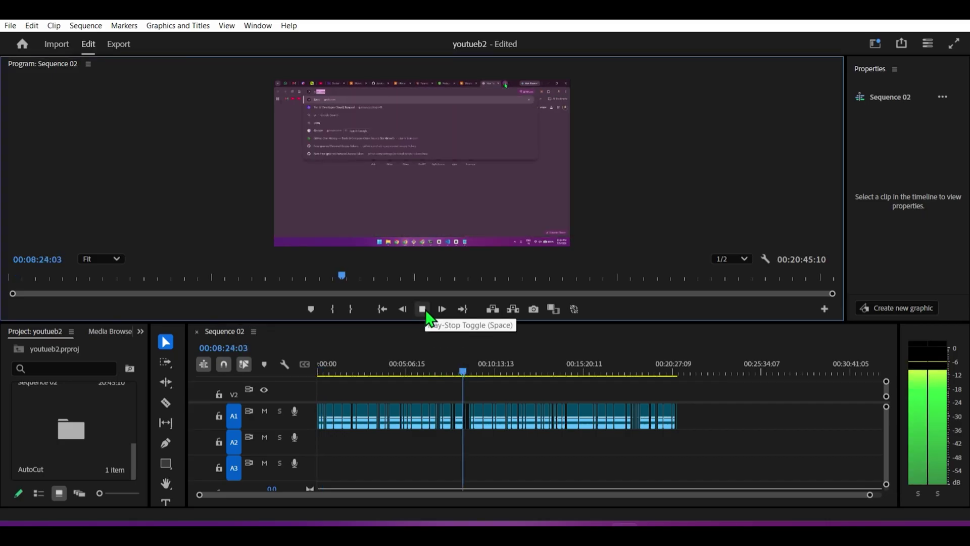
{"action": "left_click", "coordinate": [427, 314]}
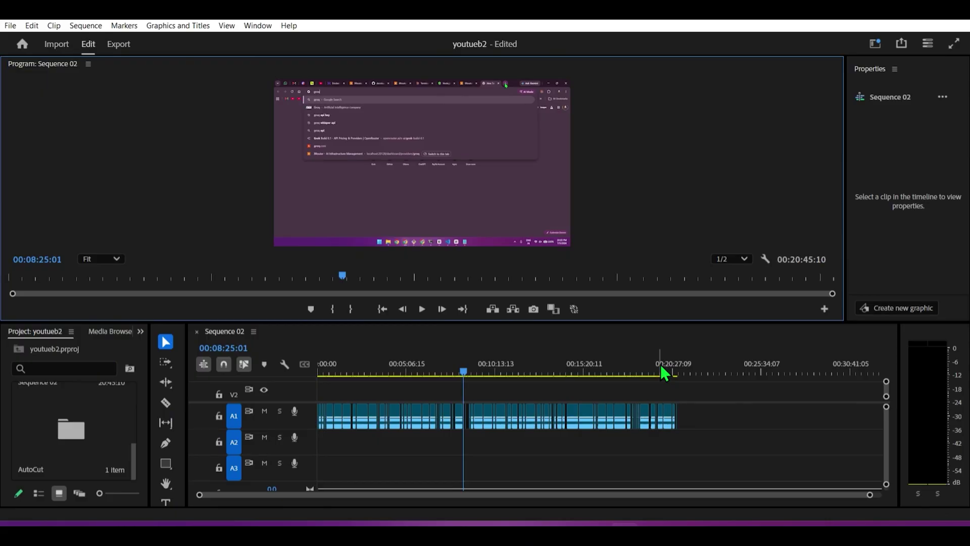
- Reopen the AutoCut extension, start AutoZoom and validate the entire timeline as its section
{"action": "left_click", "coordinate": [272, 31]}
{"action": "mouse_move", "coordinate": [284, 67]}
{"action": "left_click", "coordinate": [451, 71]}
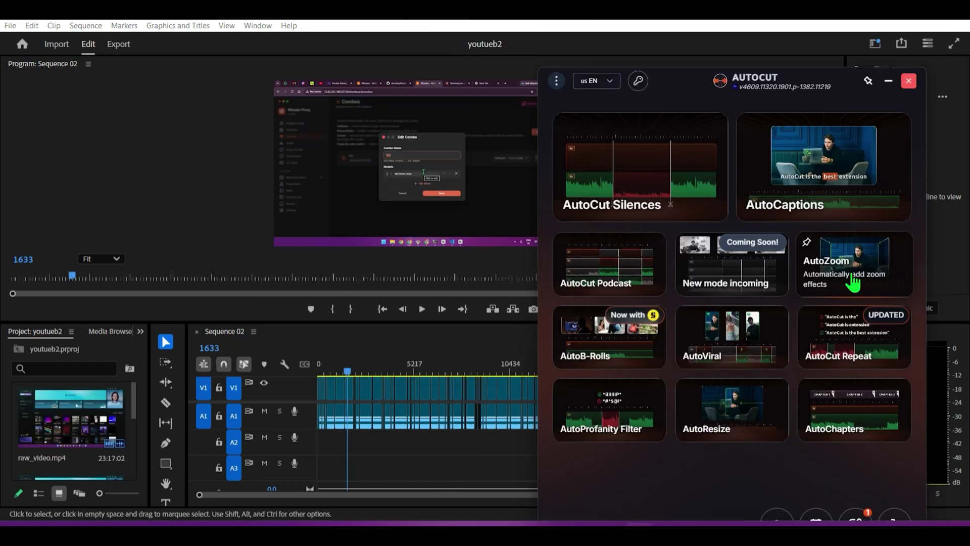
{"action": "left_click", "coordinate": [859, 266]}
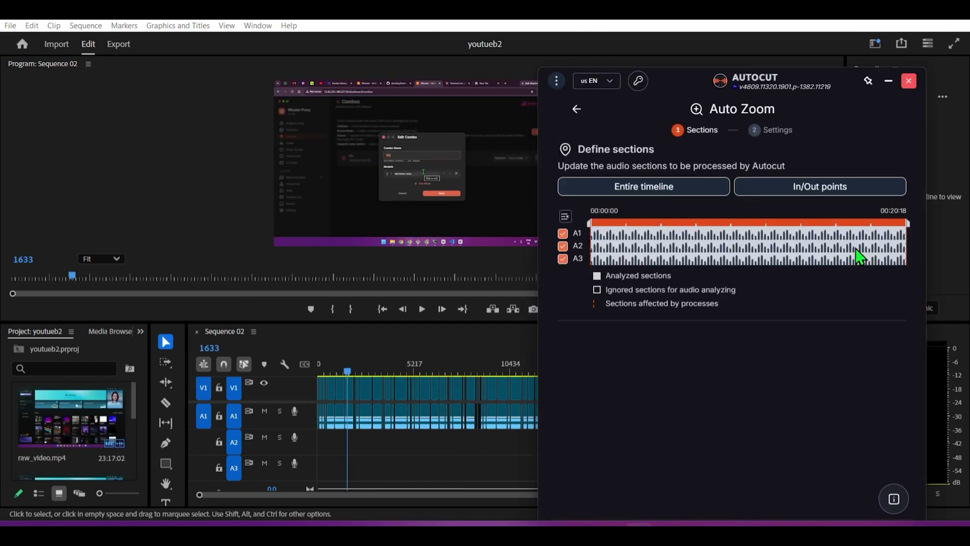
{"action": "left_click", "coordinate": [639, 194]}
{"action": "left_click_drag", "start_coordinate": [697, 86], "coordinate": [656, 37]}
{"action": "left_click", "coordinate": [697, 480]}
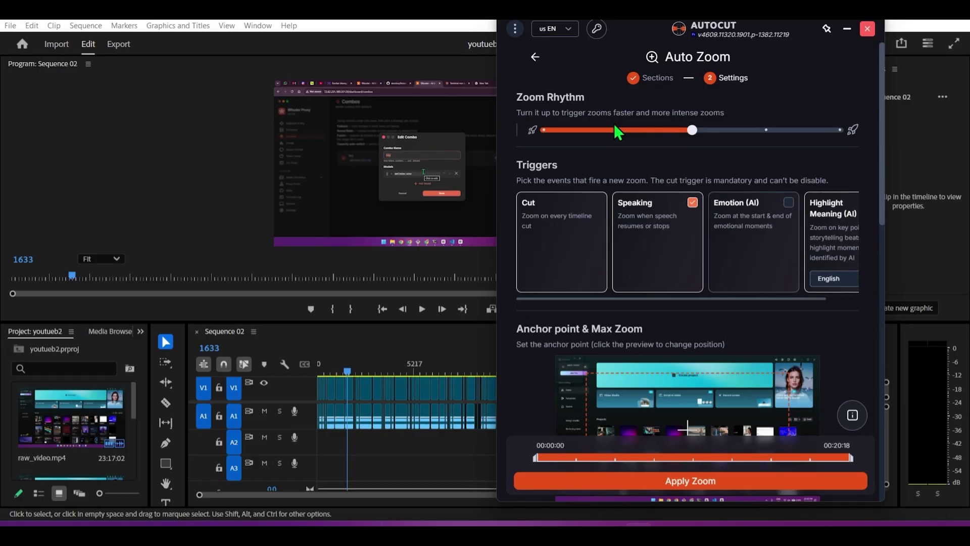
- Review the Auto Zoom settings and enable camera movement with the movement strength at Subtle
{"action": "scroll", "coordinate": [728, 253], "scroll_direction": "down", "scroll_amount": 2}
{"action": "scroll", "coordinate": [747, 290], "scroll_direction": "up", "scroll_amount": 2}
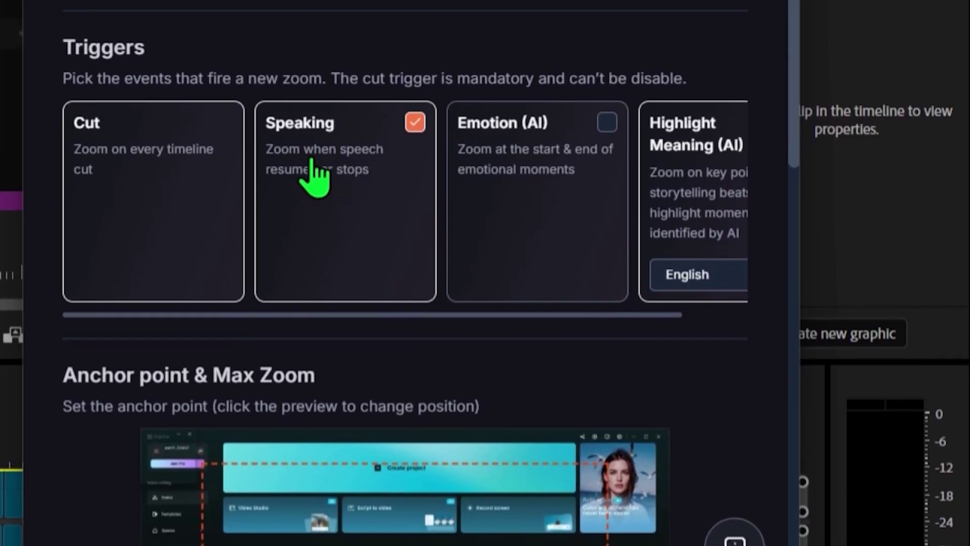
{"action": "scroll", "coordinate": [399, 258], "scroll_direction": "down", "scroll_amount": 3}
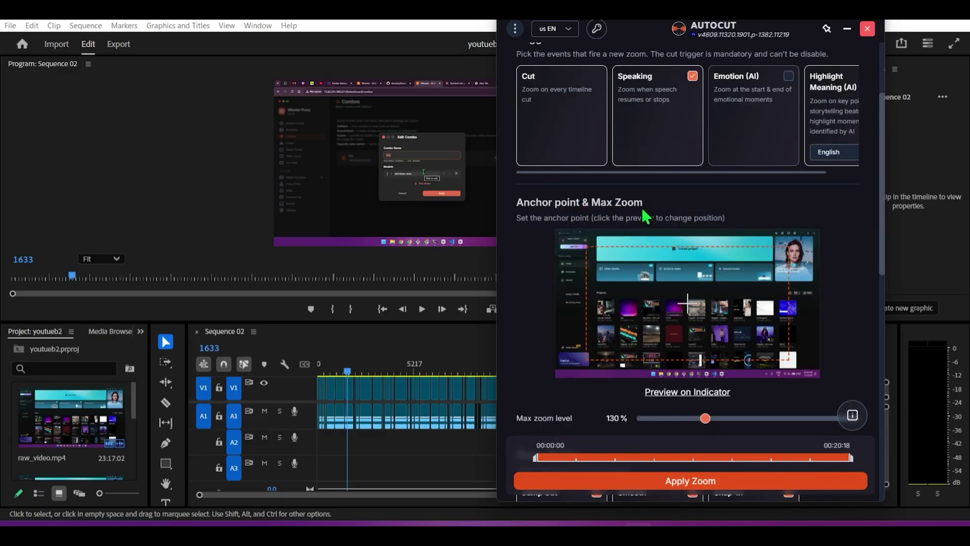
{"action": "scroll", "coordinate": [677, 293], "scroll_direction": "down", "scroll_amount": 2}
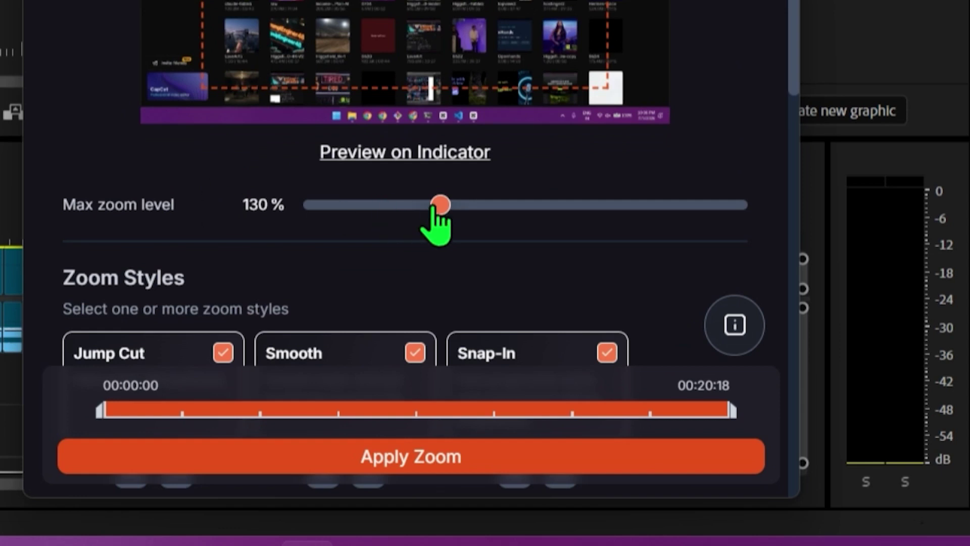
{"action": "scroll", "coordinate": [405, 202], "scroll_direction": "down", "scroll_amount": 5}
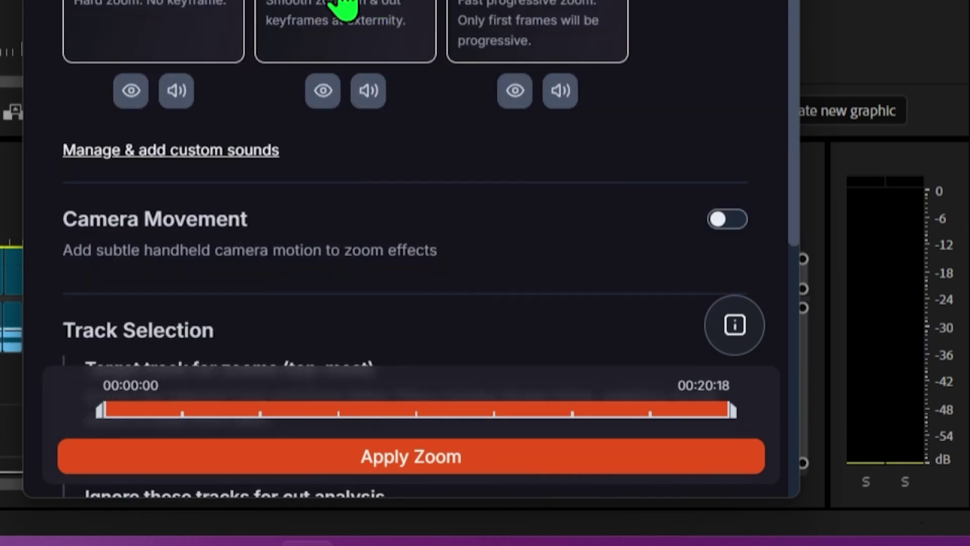
{"action": "scroll", "coordinate": [369, 23], "scroll_direction": "down", "scroll_amount": 4}
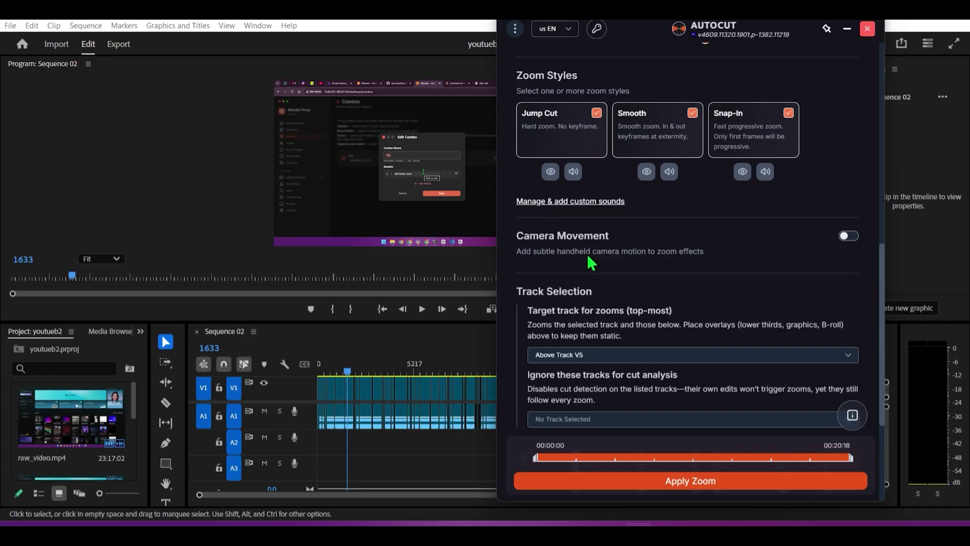
{"action": "left_click", "coordinate": [849, 236]}
{"action": "left_click_drag", "start_coordinate": [691, 294], "coordinate": [620, 297]}
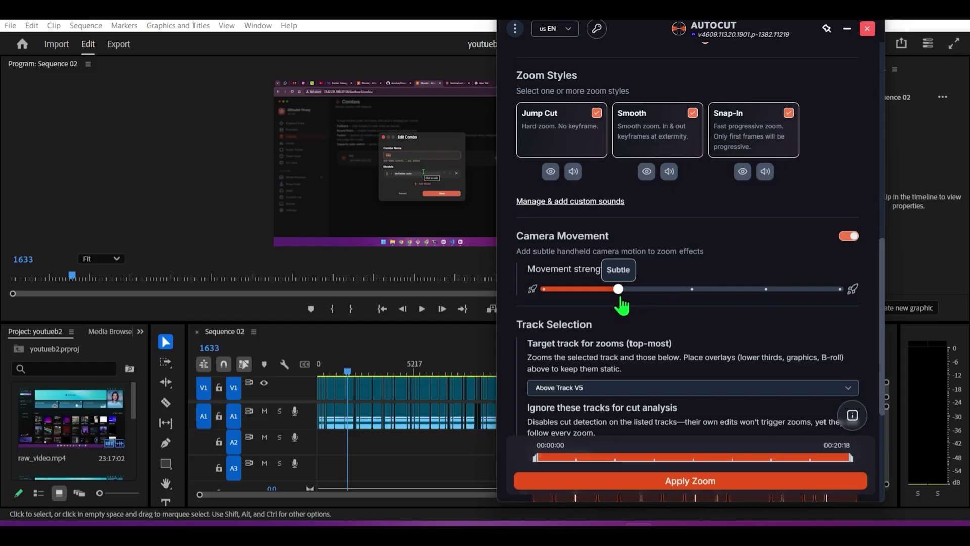
- Apply the zooms to the entire timeline and dismiss the AutoZoom completion message
{"action": "scroll", "coordinate": [657, 379], "scroll_direction": "down", "scroll_amount": 5}
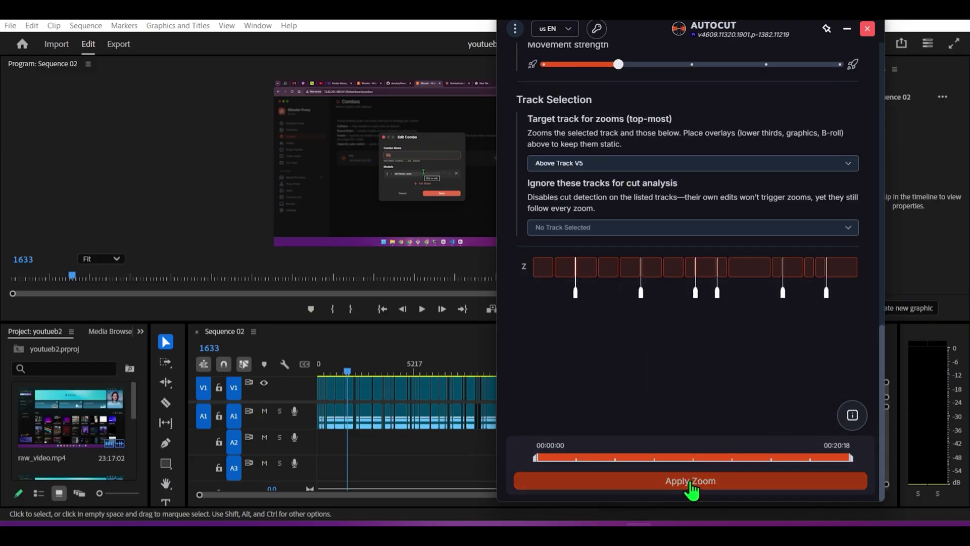
{"action": "left_click", "coordinate": [691, 482]}
{"action": "left_click_drag", "start_coordinate": [806, 31], "coordinate": [899, 44]}
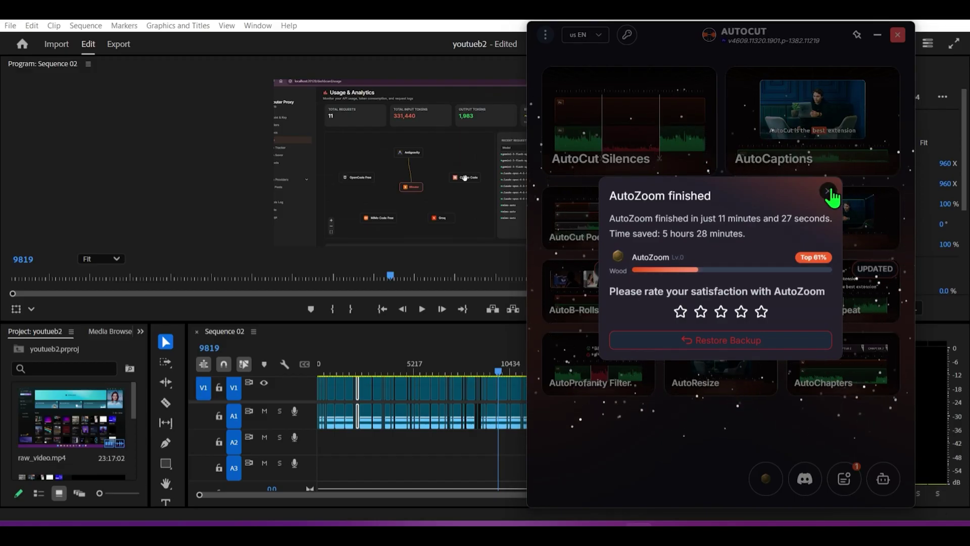
{"action": "left_click", "coordinate": [828, 191]}
{"action": "left_click", "coordinate": [821, 210]}
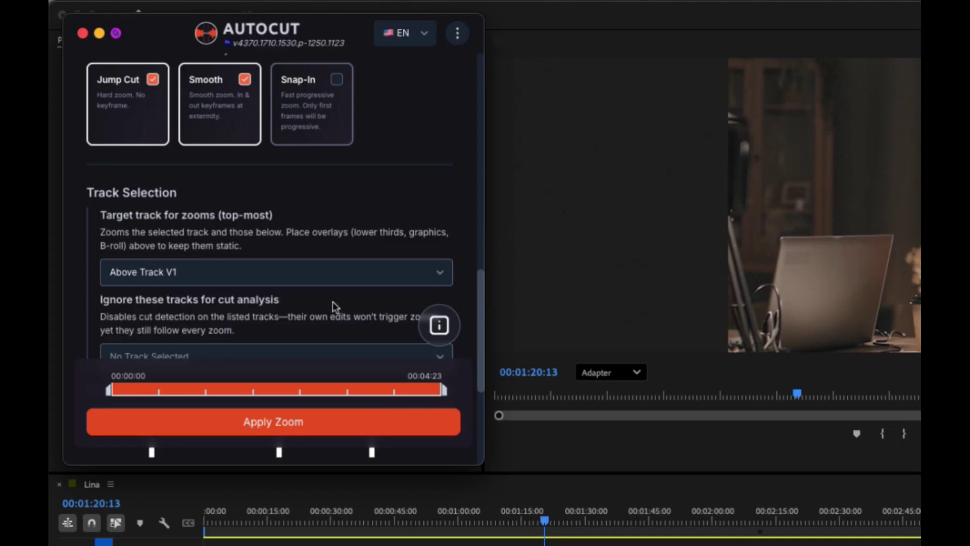
- Apply Auto Zoom with the Jump Cut and Smooth styles, using Above Track V1 as the target track
{"action": "scroll", "coordinate": [329, 306], "scroll_direction": "down", "scroll_amount": 4}
{"action": "left_click", "coordinate": [275, 418]}
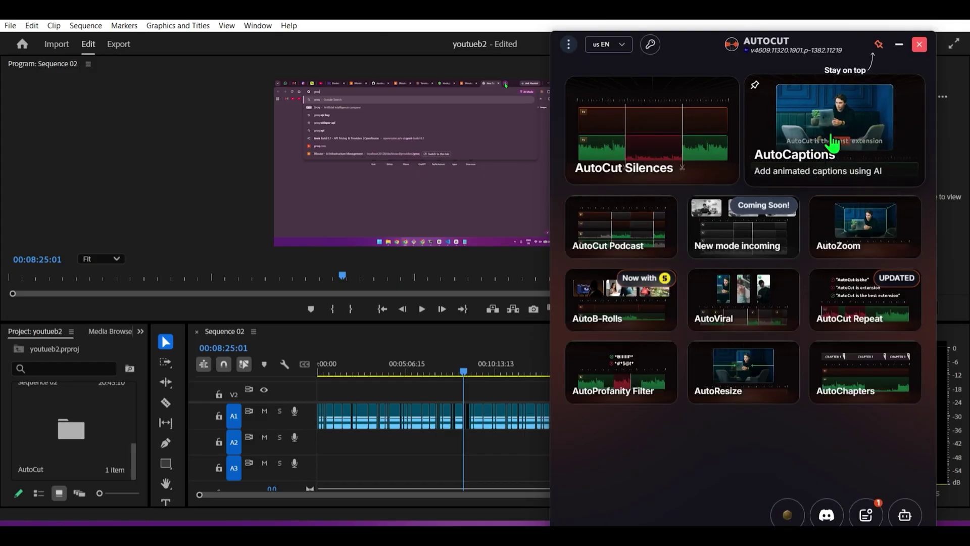
- Start AutoCaptions, dismiss the introduction video and validate the entire timeline as the audio section
{"action": "left_click", "coordinate": [839, 112]}
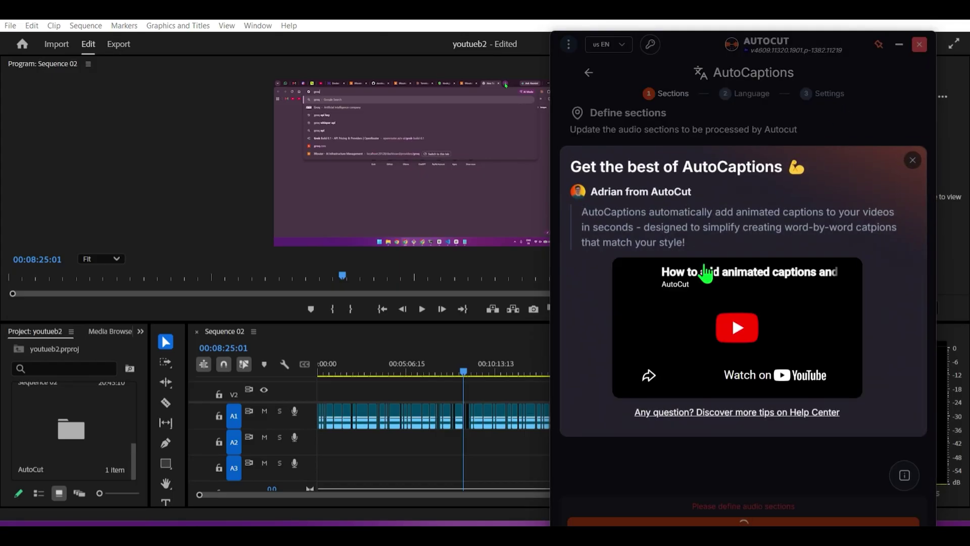
{"action": "left_click", "coordinate": [914, 161]}
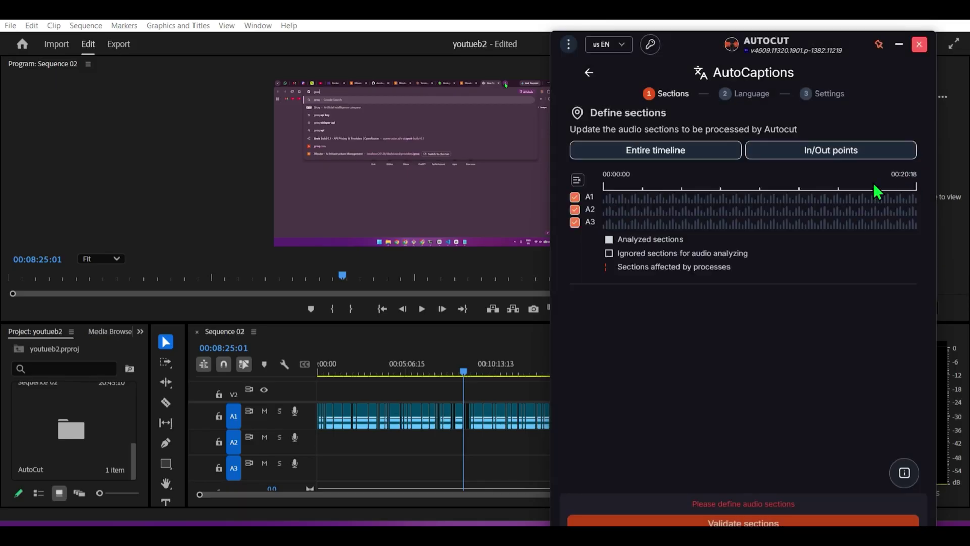
{"action": "left_click", "coordinate": [663, 158]}
{"action": "left_click", "coordinate": [773, 518]}
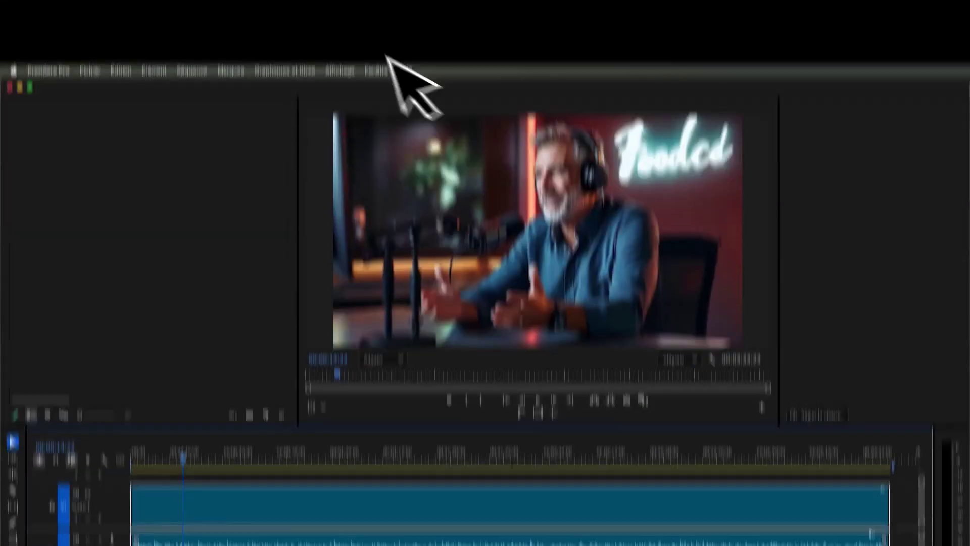
{"action": "left_click", "coordinate": [393, 6]}
{"action": "left_click", "coordinate": [540, 104]}
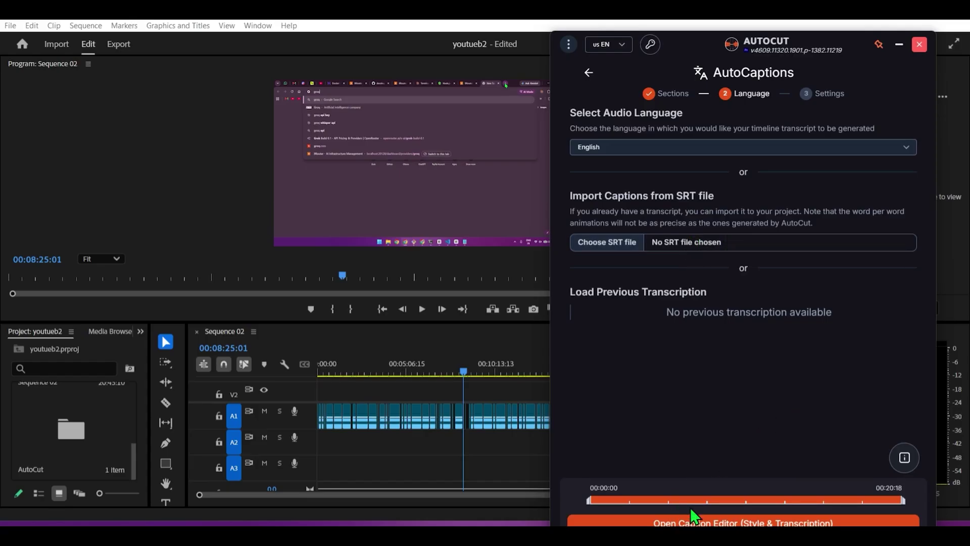
- Generate the English transcript in the caption editor and style the captions in Book Antiqua - Bold at 75 px
{"action": "left_click", "coordinate": [730, 523]}
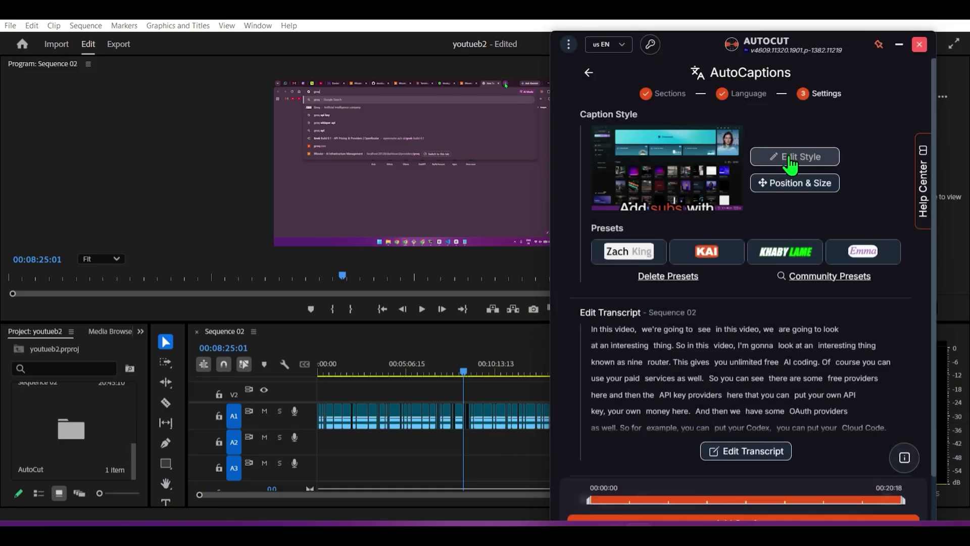
{"action": "left_click", "coordinate": [793, 158]}
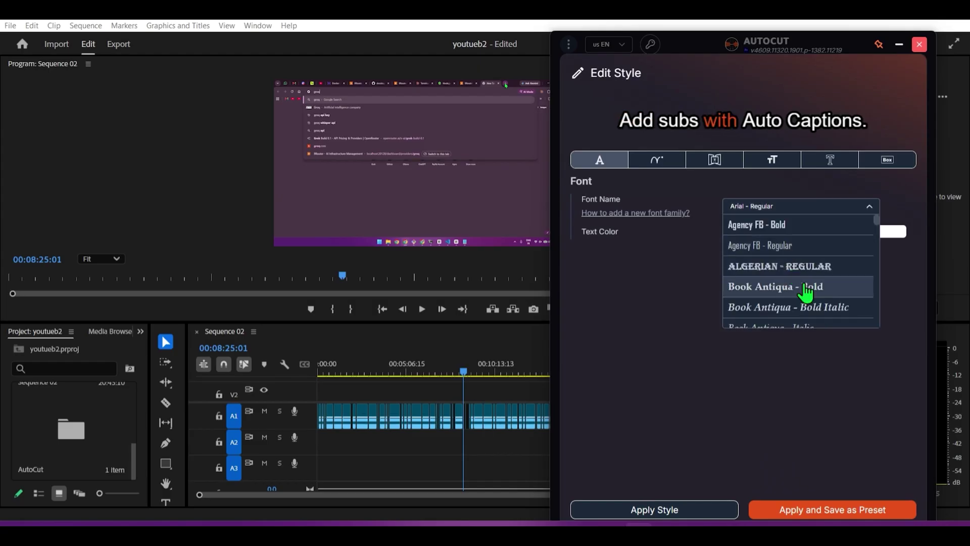
{"action": "left_click", "coordinate": [806, 287]}
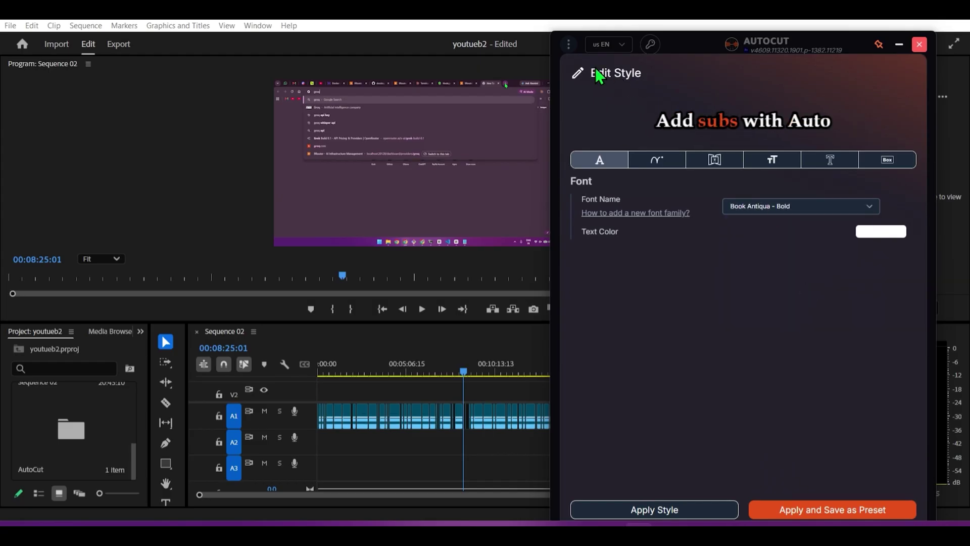
{"action": "left_click", "coordinate": [678, 513]}
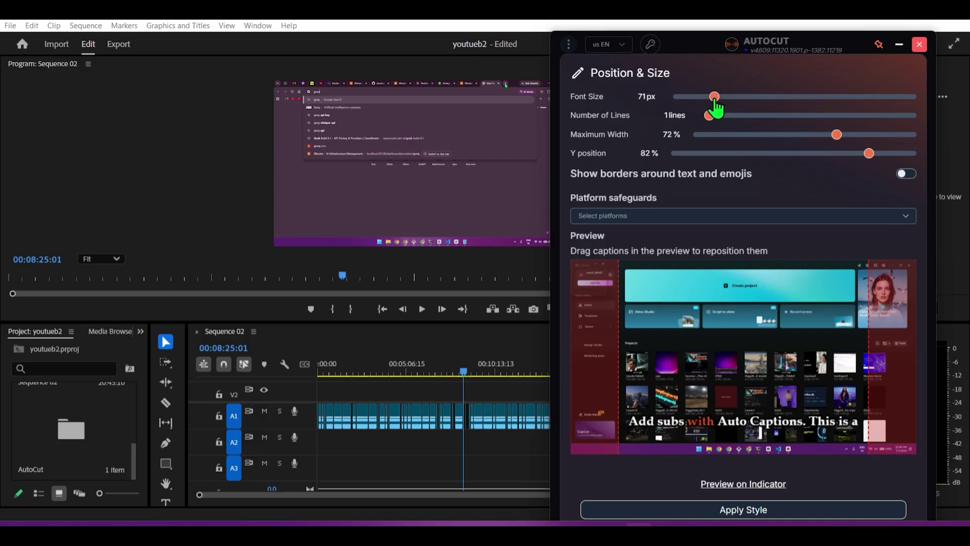
{"action": "left_click_drag", "start_coordinate": [715, 100], "coordinate": [717, 103]}
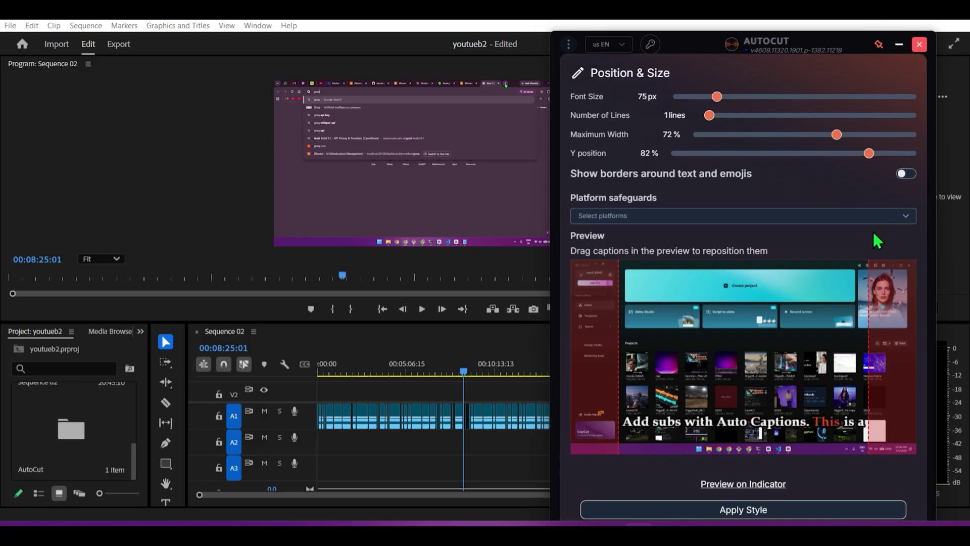
{"action": "left_click", "coordinate": [746, 513]}
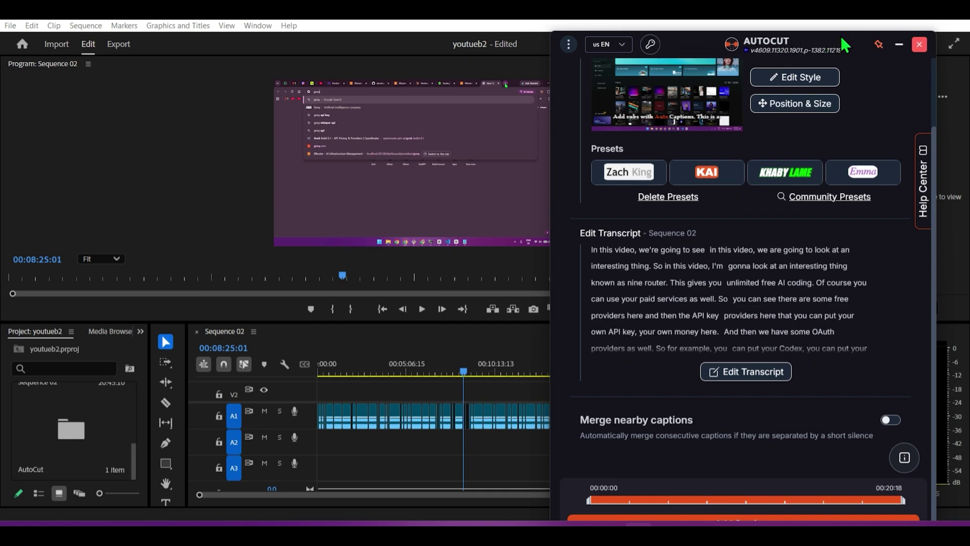
- Add the styled captions to the timeline and dismiss the AutoCaptions completion message
{"action": "left_click_drag", "start_coordinate": [842, 45], "coordinate": [785, 20]}
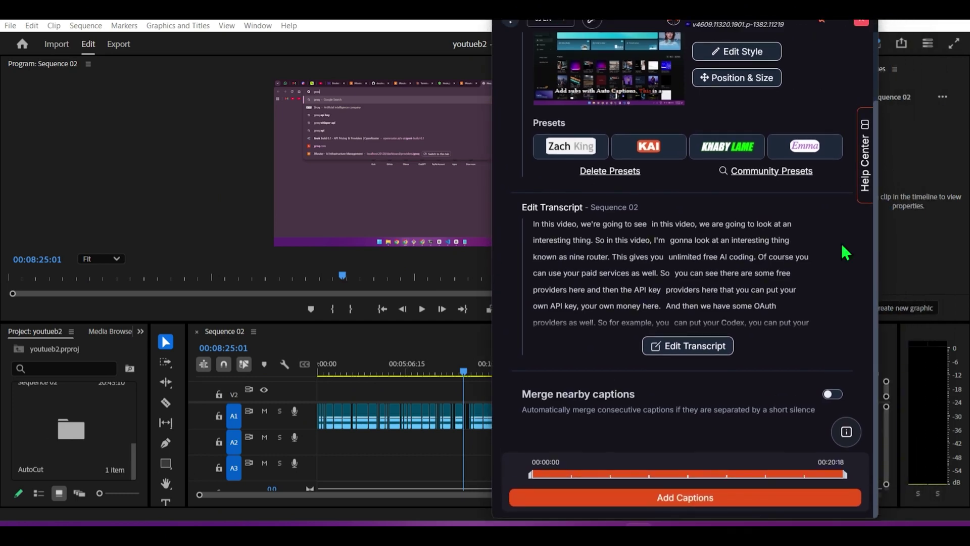
{"action": "left_click", "coordinate": [678, 497]}
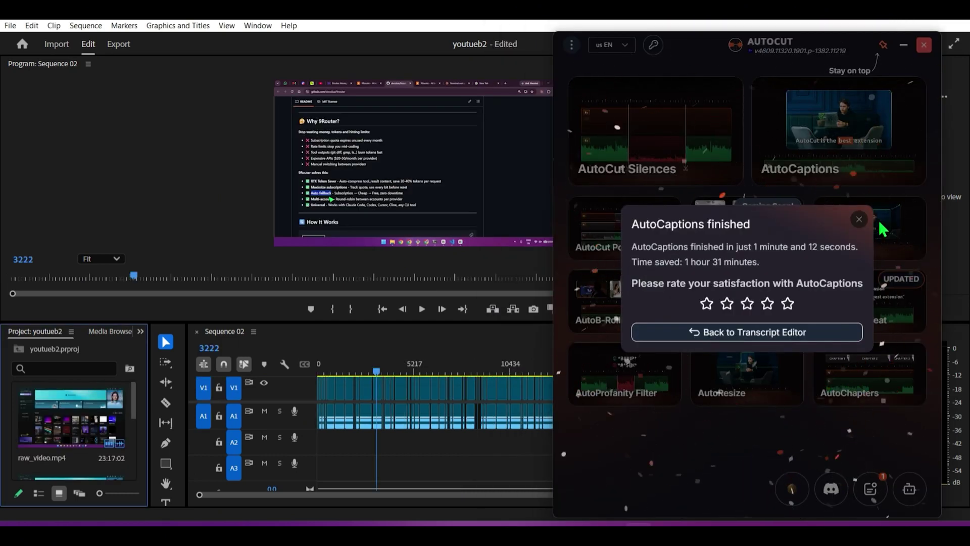
{"action": "left_click", "coordinate": [859, 219]}
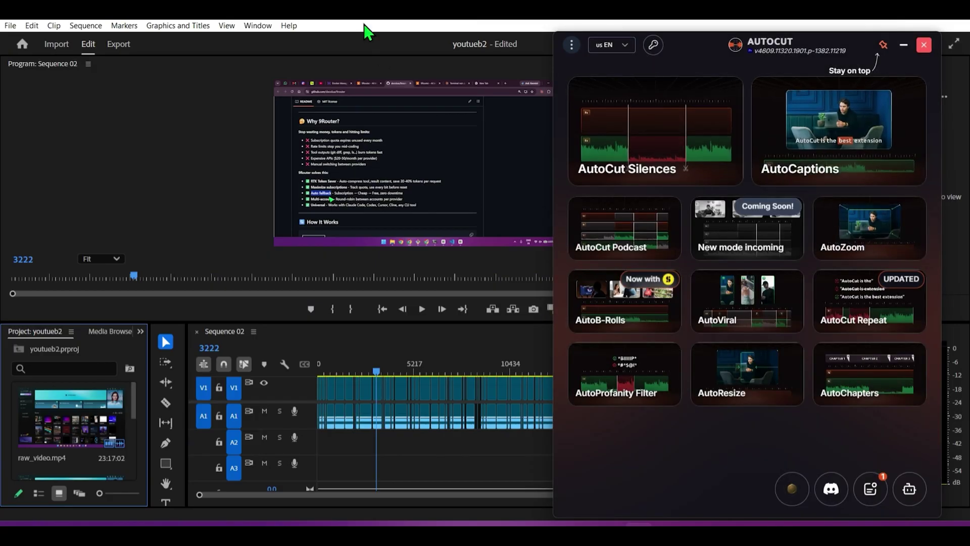
- Save the project and export Sequence 02 as 9router.mp4 in H.264 with the Match Source - Adaptive High Bitrate preset
{"action": "left_click", "coordinate": [10, 25]}
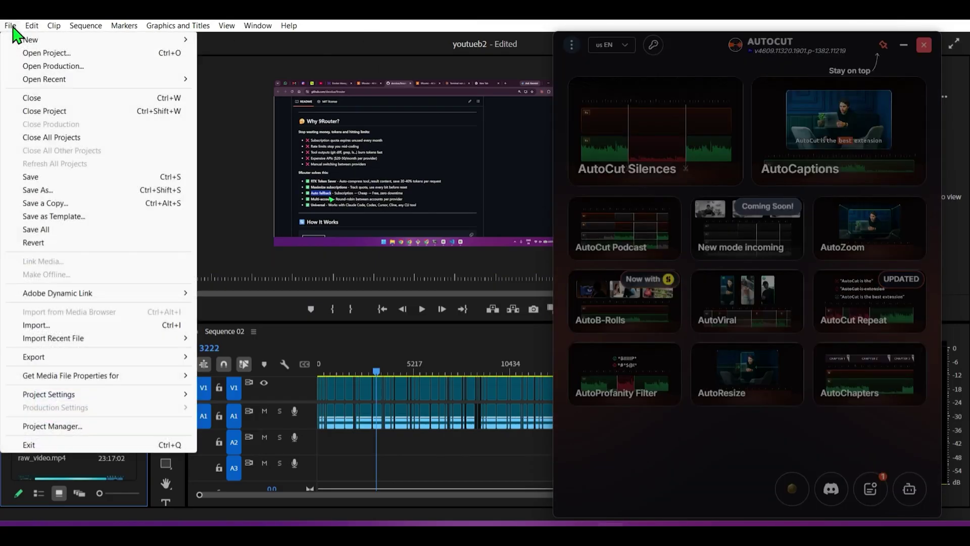
{"action": "left_click", "coordinate": [66, 179]}
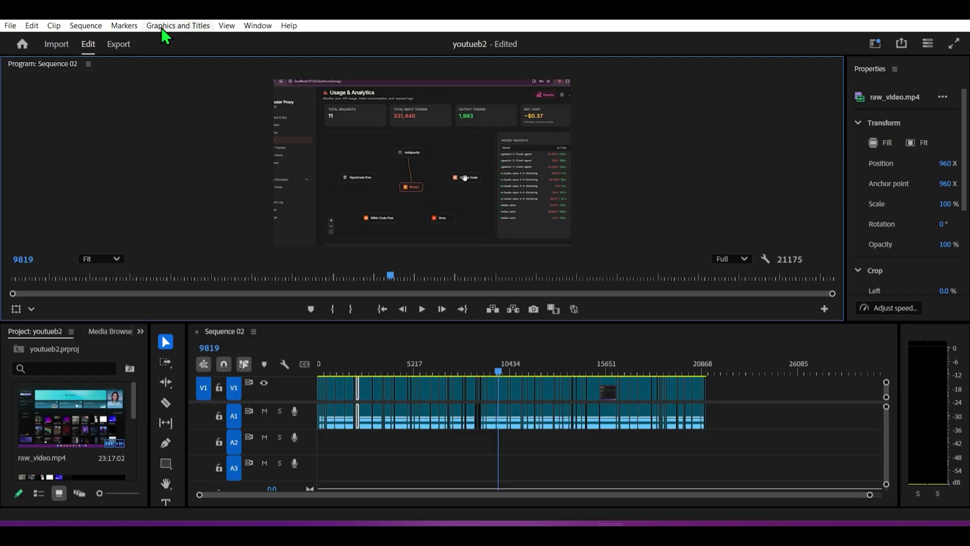
{"action": "left_click", "coordinate": [118, 46]}
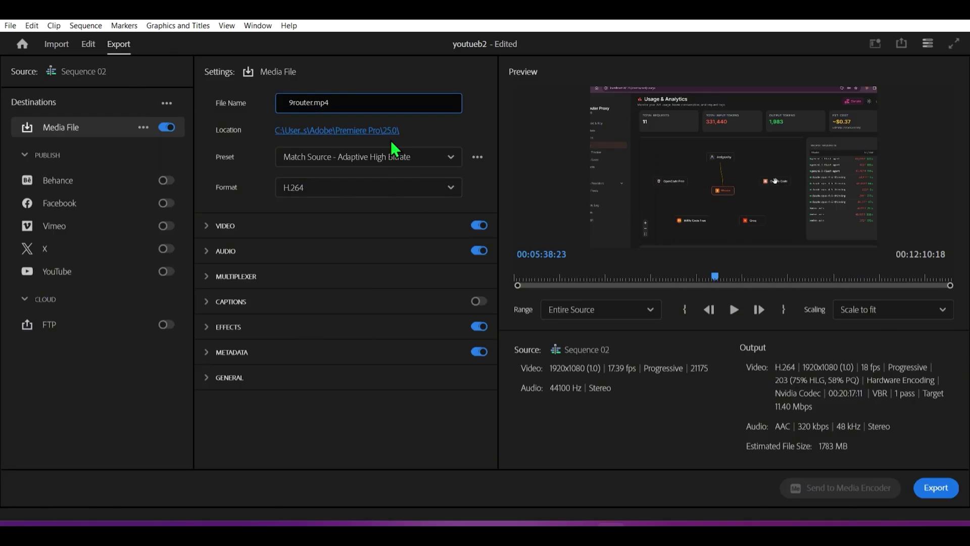
{"action": "left_click", "coordinate": [935, 489]}
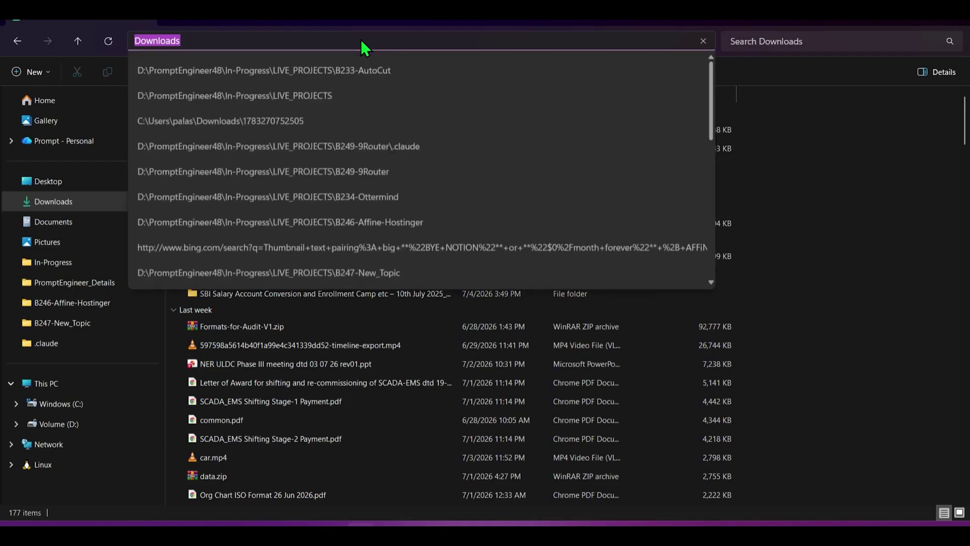
- In File Explorer, go to the Documents\Adobe\Premiere Pro\25.0 folder and play 9router.mp4 in VLC, adjusting the playback volume
{"action": "type", "text": "C:\\Users\\palas\\Documents\\Adobe\\Premiere Pro\\25.0"}
{"action": "key", "text": "Return"}
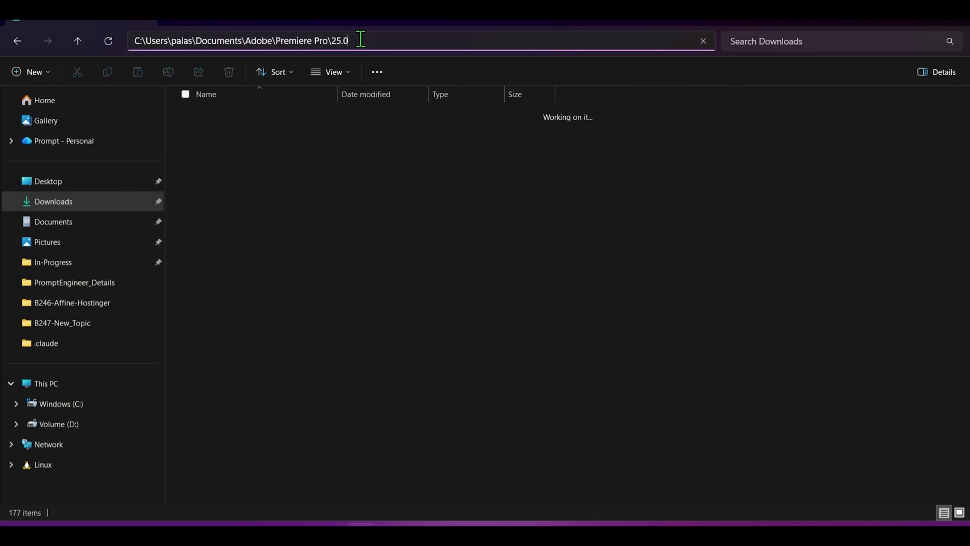
{"action": "double_click", "coordinate": [402, 152]}
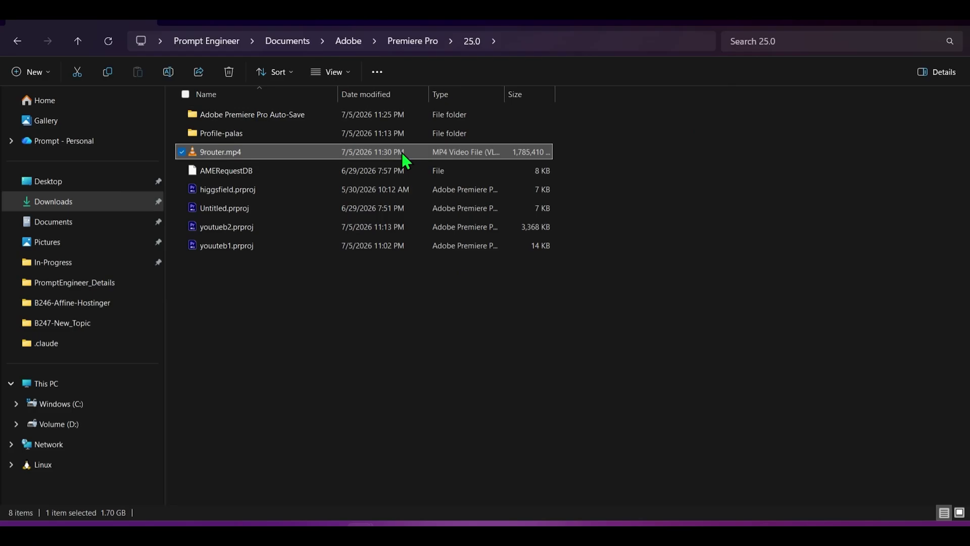
{"action": "scroll", "coordinate": [402, 153], "scroll_direction": "down", "scroll_amount": 6}
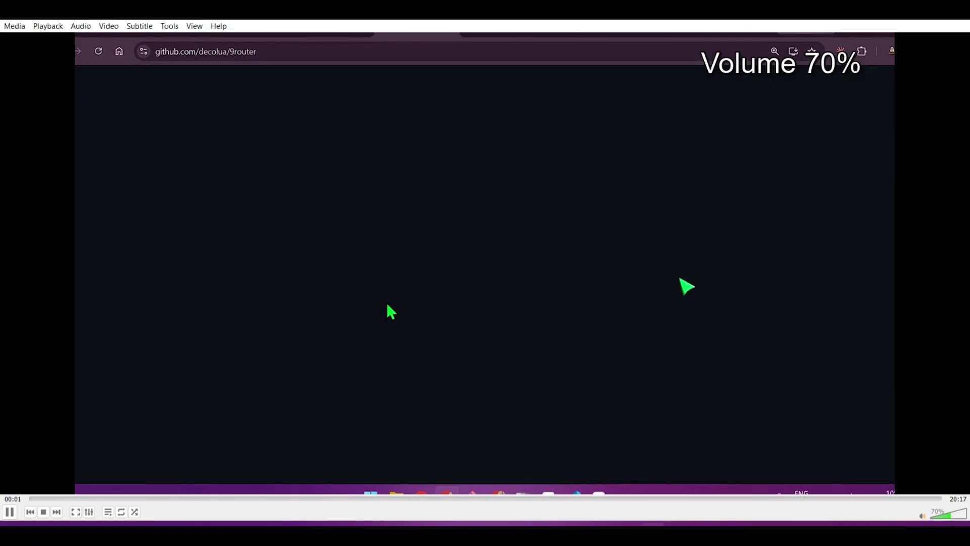
{"action": "scroll", "coordinate": [395, 304], "scroll_direction": "up", "scroll_amount": 1}
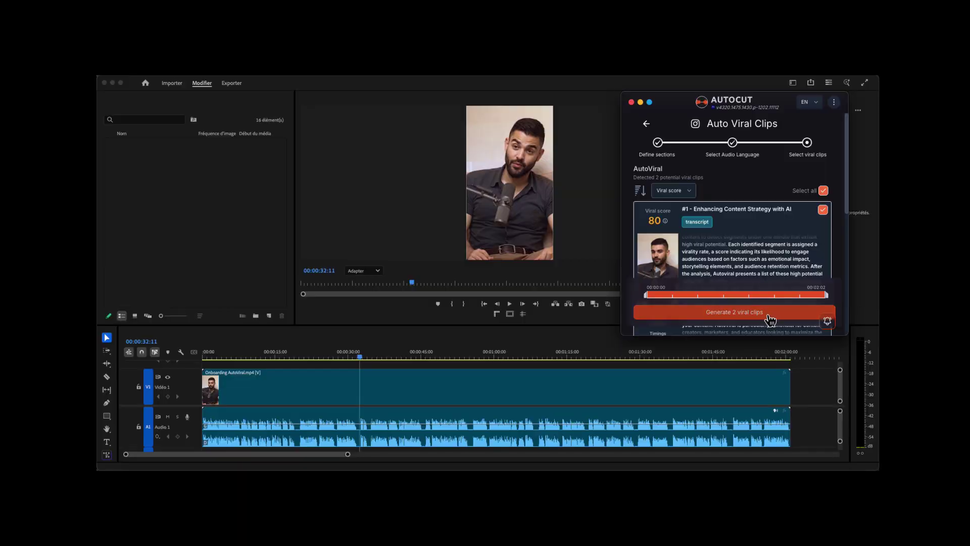
- Generate the two selected viral clips with AutoViral and remove the marked words with AutoProfanity Filter
{"action": "left_click", "coordinate": [768, 316]}
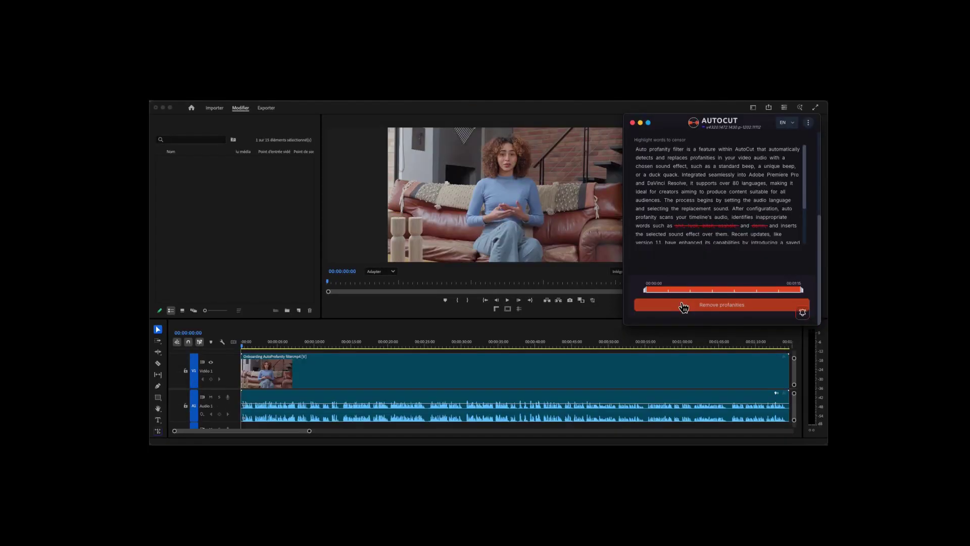
{"action": "left_click", "coordinate": [682, 304]}
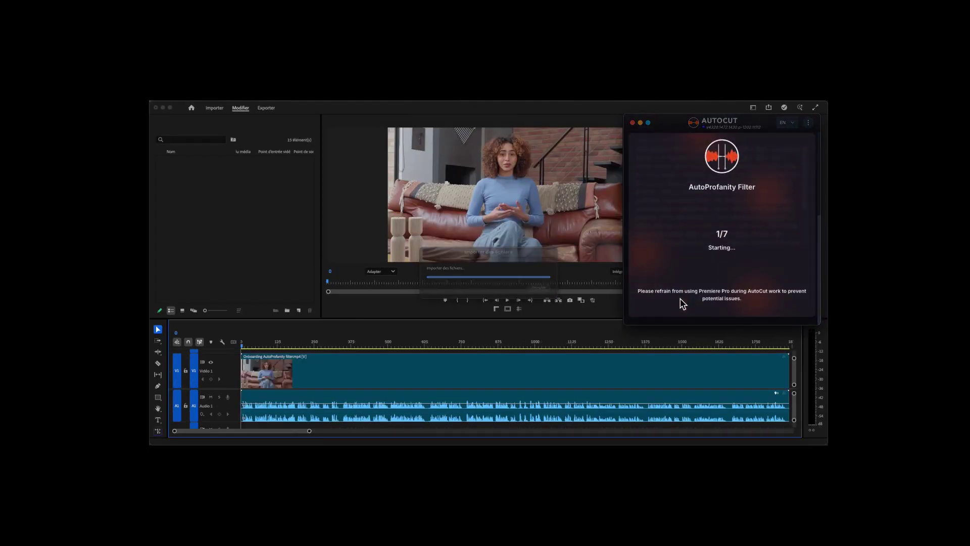